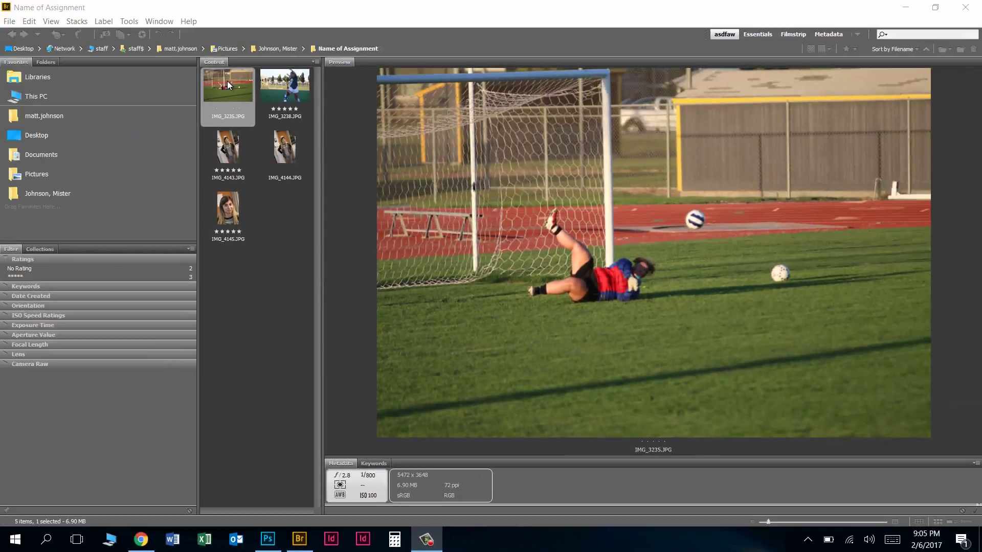
# Switch to Photoshop and crop the soccer photo to a 7:5 landscape frame around the goalkeeper and both balls, about 54 by 38.6 in
pyautogui.click(270, 543)
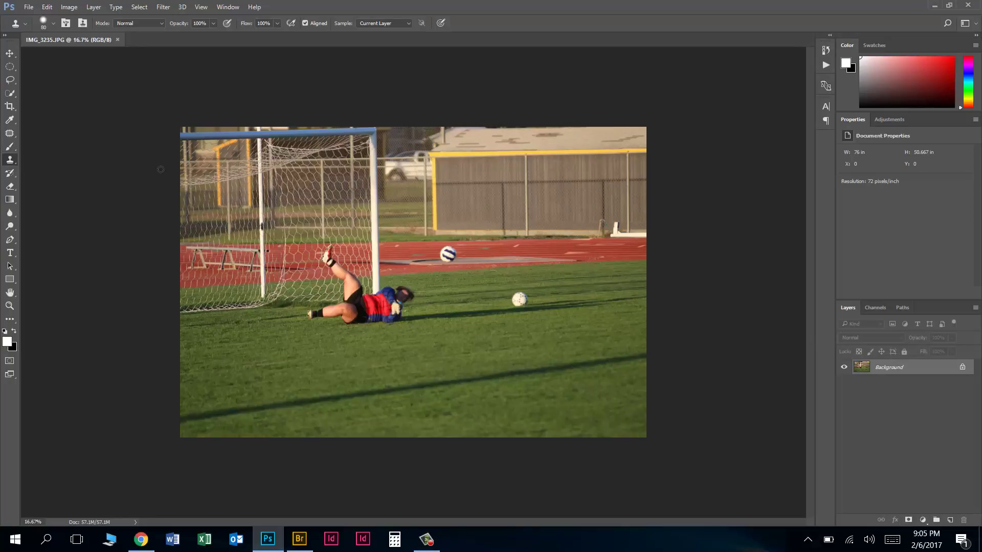
pyautogui.click(9, 106)
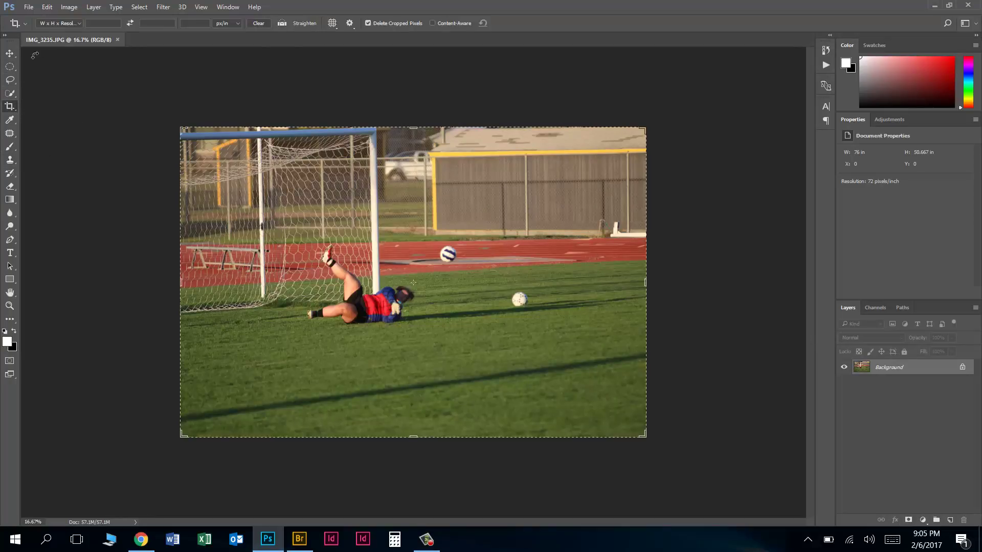
pyautogui.click(56, 21)
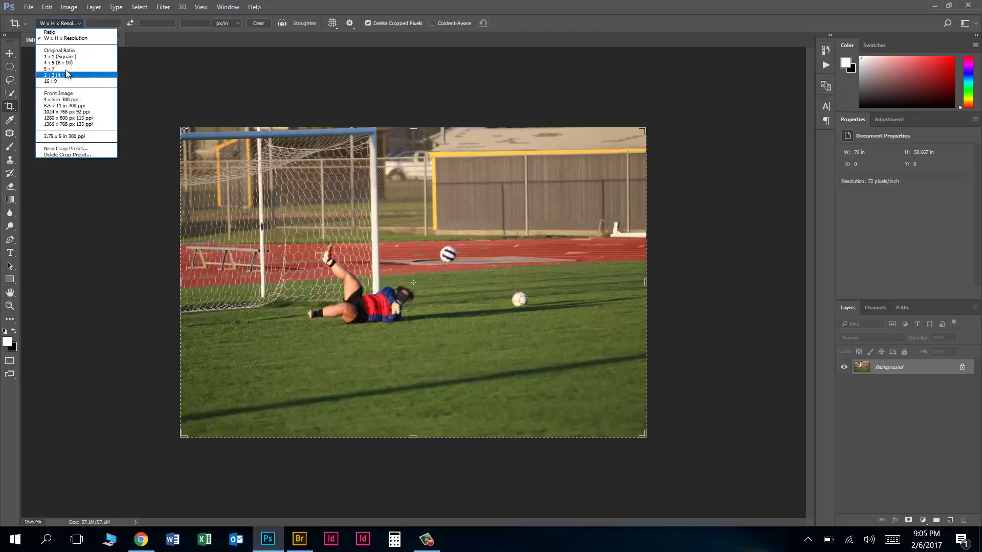
pyautogui.click(68, 68)
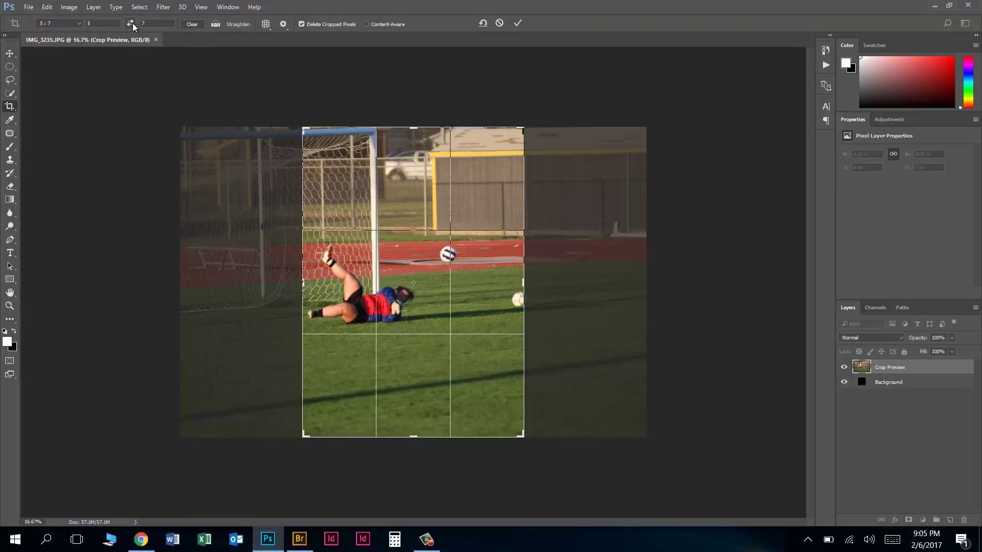
pyautogui.click(131, 23)
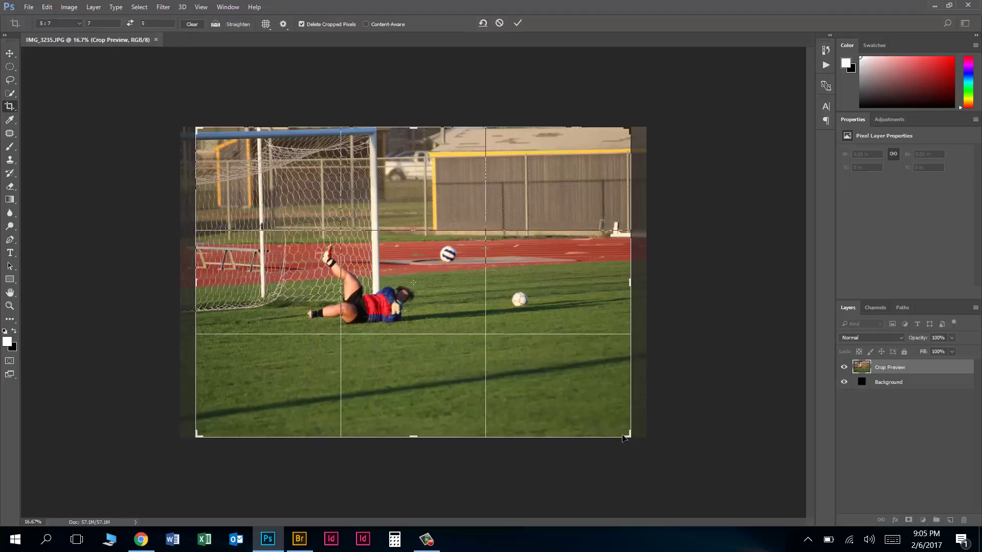
pyautogui.moveTo(628, 434); pyautogui.dragTo(578, 396)
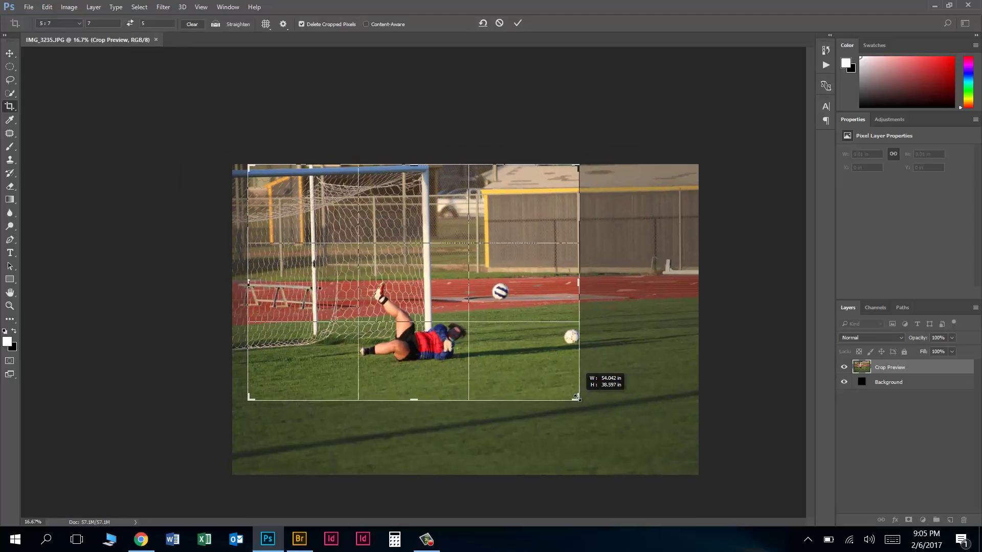
pyautogui.moveTo(478, 293); pyautogui.dragTo(437, 279)
pyautogui.press('Return')
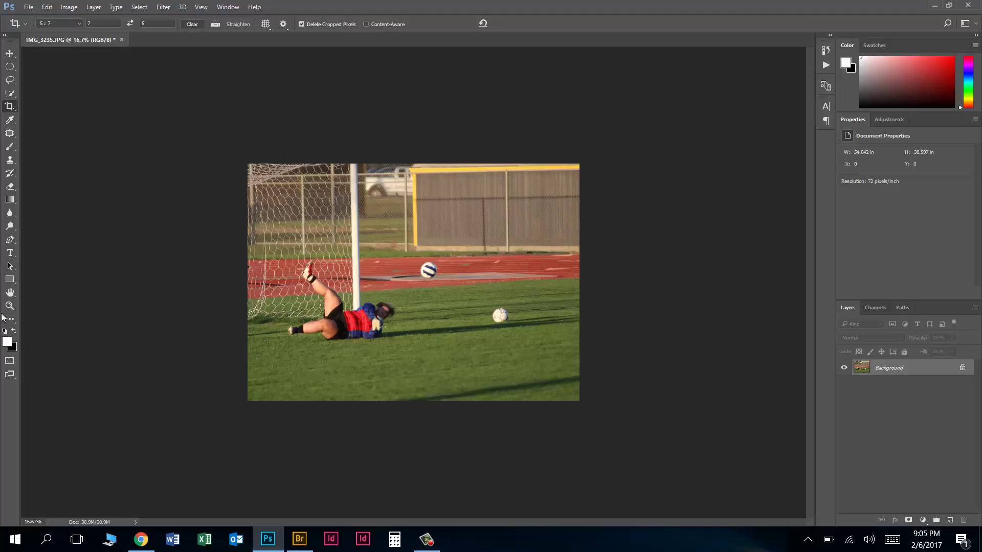
# Create a text box over the fence reading 1/800 and set the font size to 150 pt
pyautogui.click(10, 253)
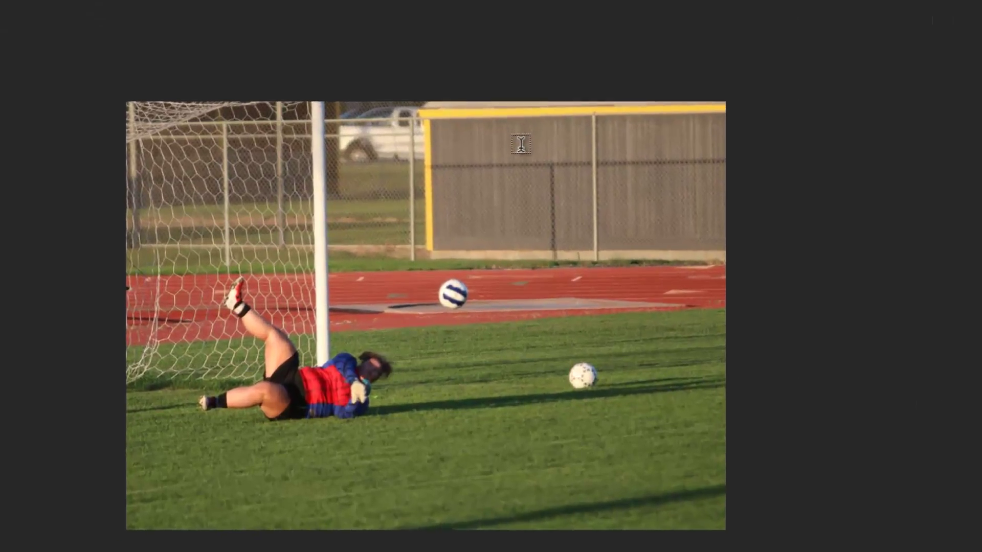
pyautogui.moveTo(464, 179); pyautogui.dragTo(521, 250)
pyautogui.moveTo(635, 260); pyautogui.dragTo(739, 272)
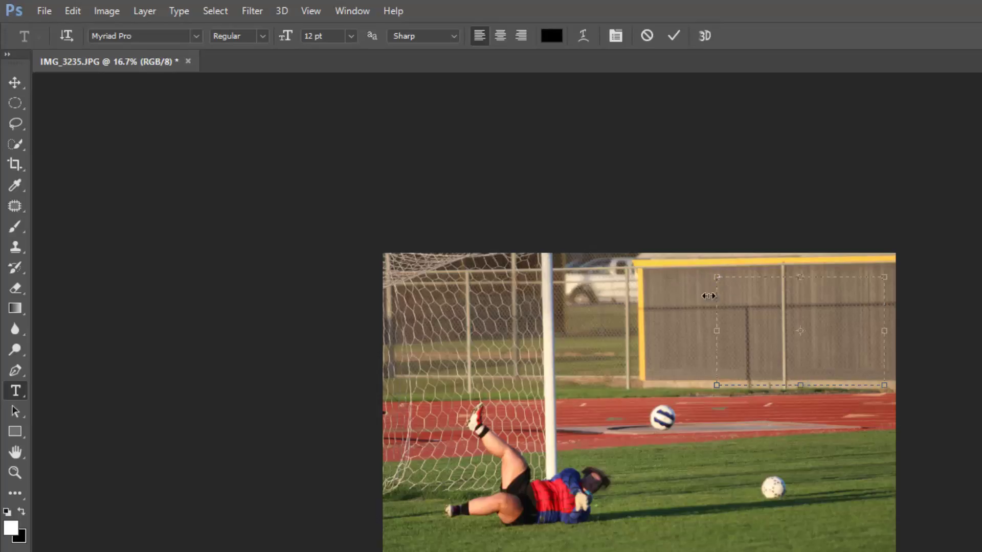
pyautogui.click(341, 38)
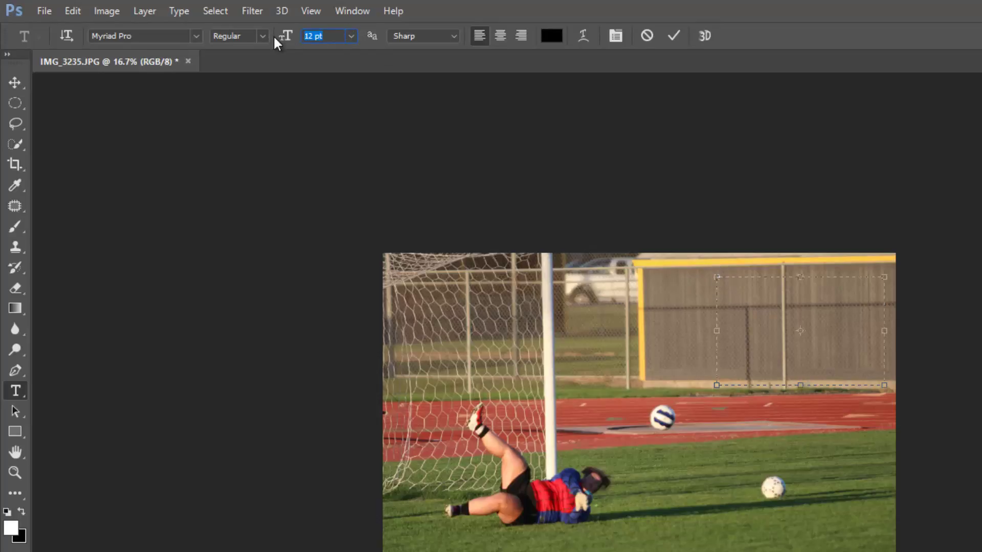
pyautogui.write('150')
pyautogui.press('Return')
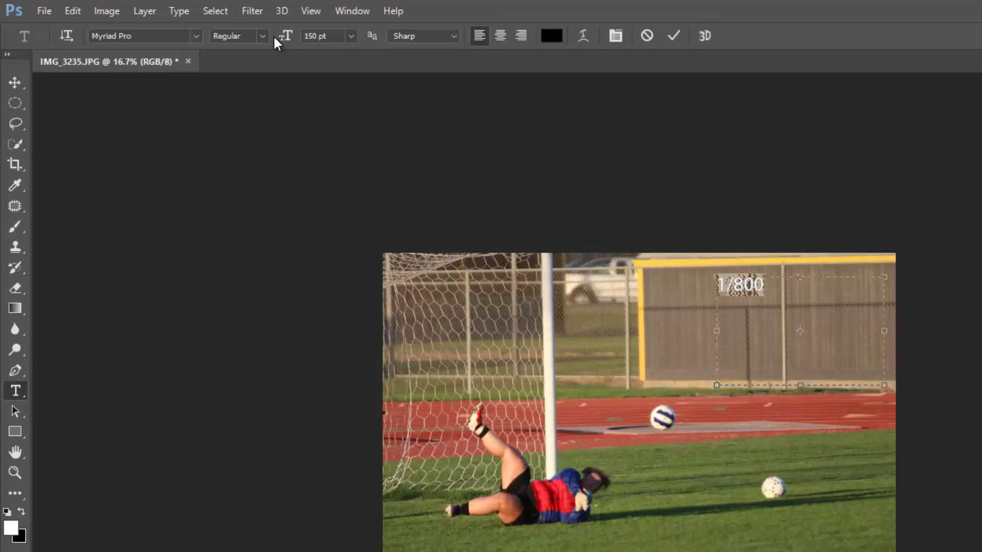
# Restore and reselect the 1/800 shutter speed text and set its font size to 250 pt
pyautogui.press('BackSpace')
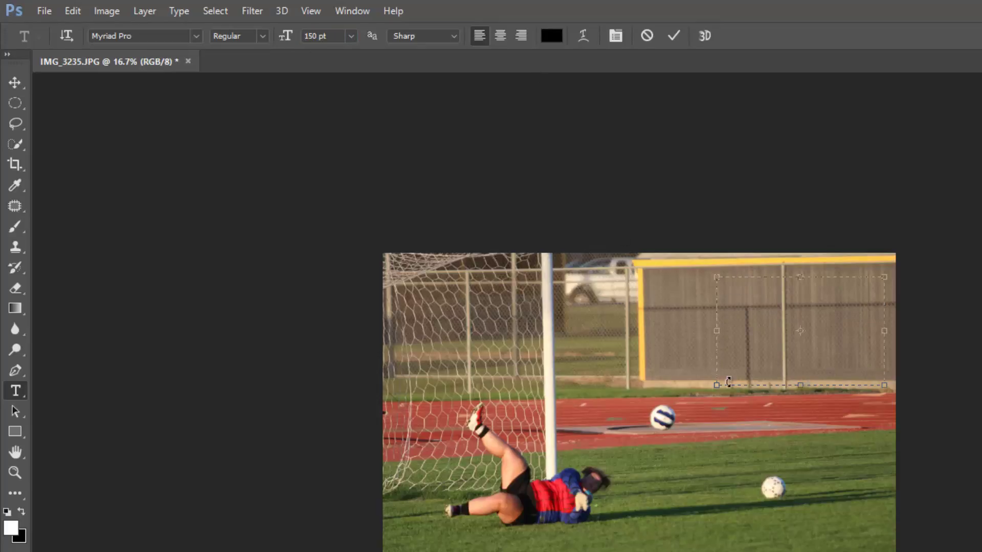
pyautogui.hotkey('ctrl', 'z')
pyautogui.click(784, 297)
pyautogui.moveTo(687, 283); pyautogui.dragTo(765, 297)
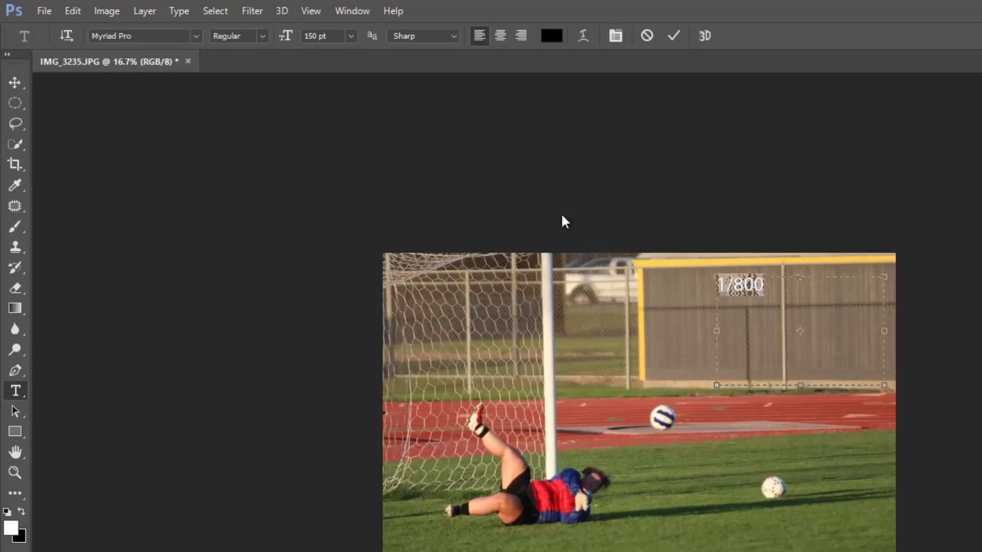
pyautogui.moveTo(339, 35); pyautogui.dragTo(280, 45)
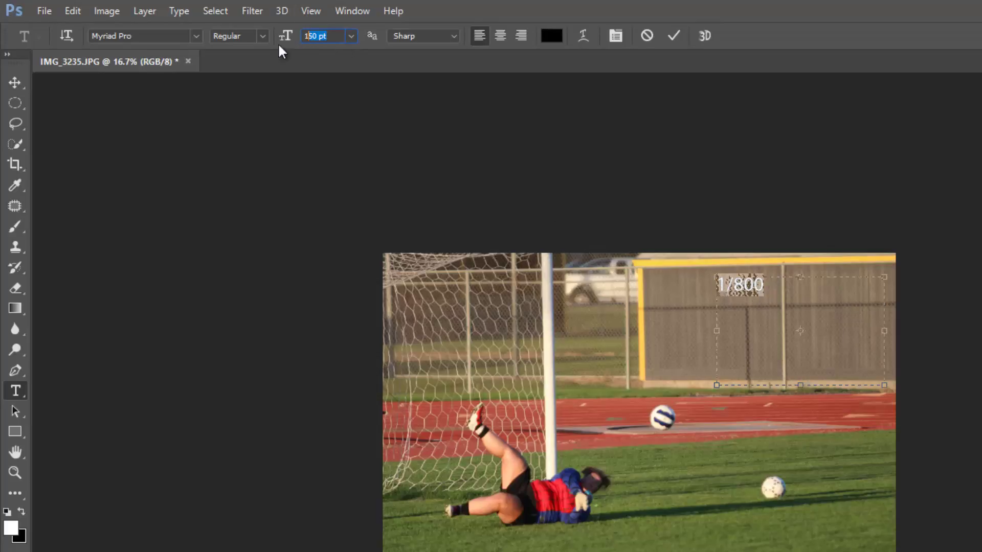
pyautogui.write('250')
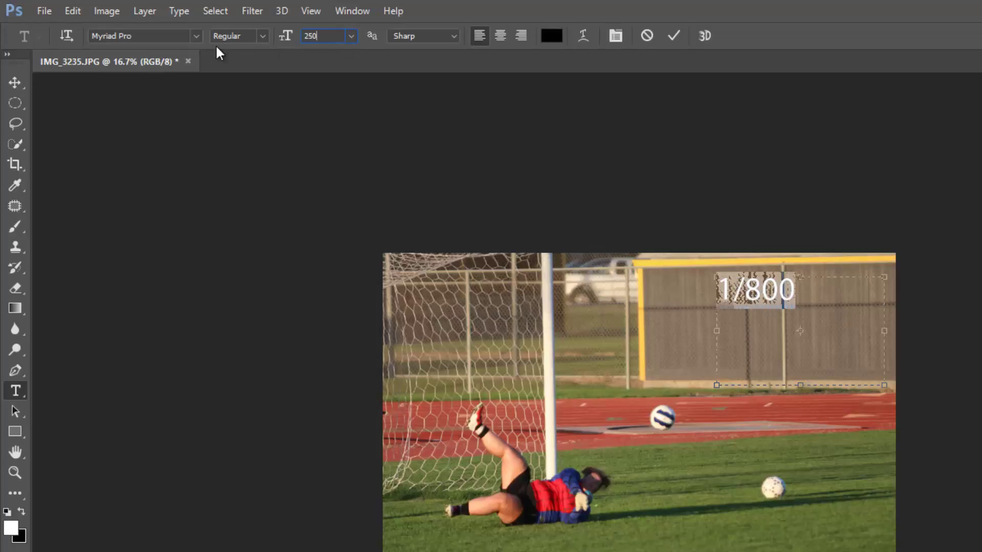
# Look up the photo's aperture and ISO in Bridge's metadata and add the lines f/2.8 and ISO 100 below 1/800 in Photoshop
pyautogui.click(800, 286)
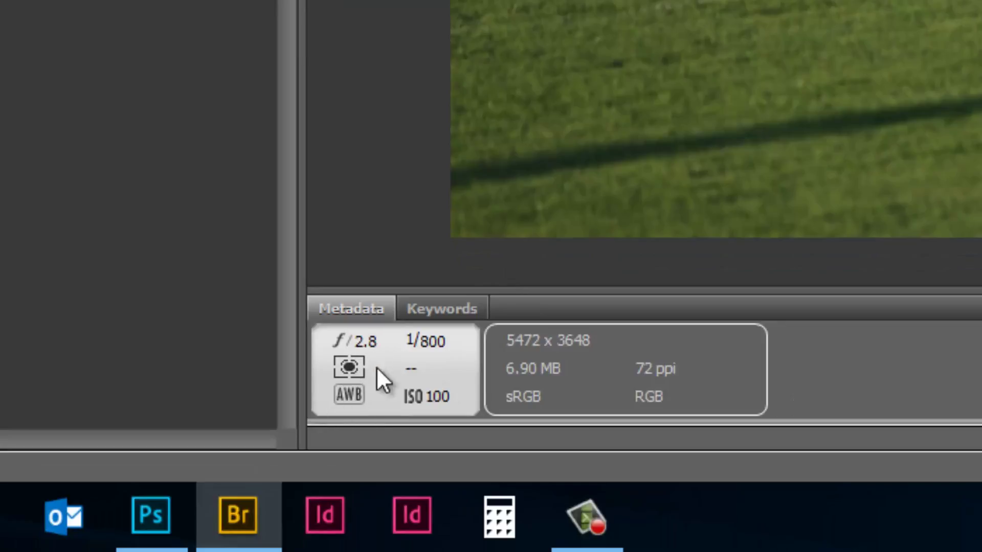
pyautogui.moveTo(150, 515)
pyautogui.click(207, 472)
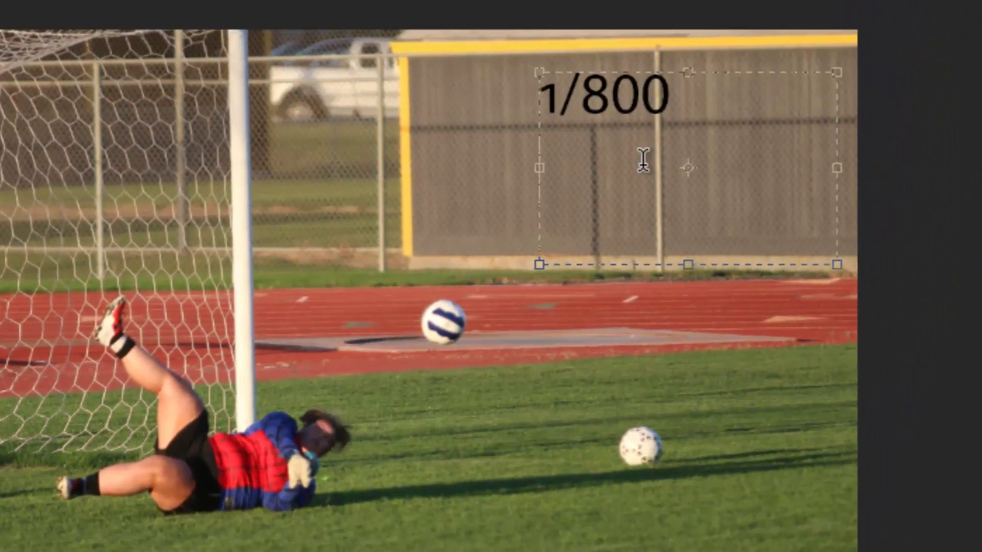
pyautogui.write('f')
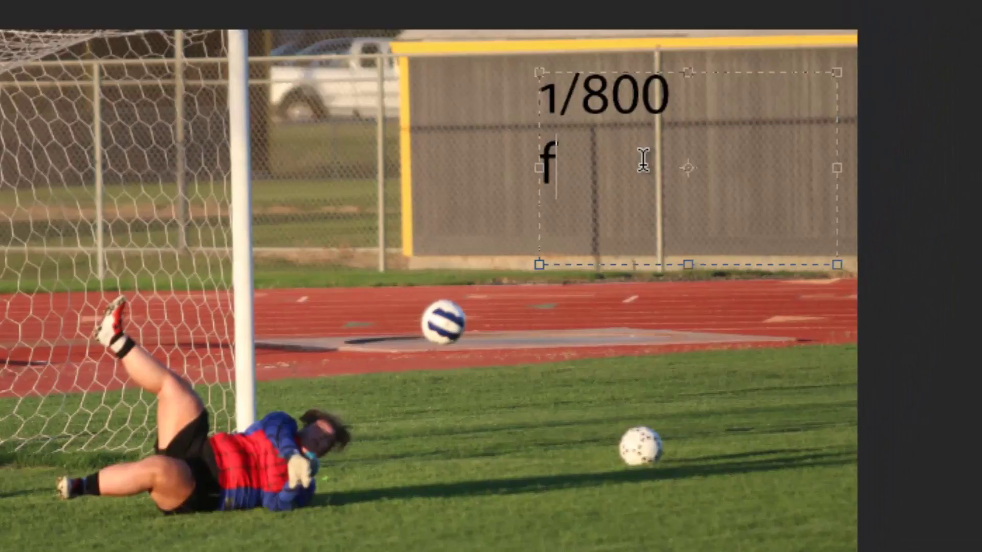
pyautogui.write('/2.8')
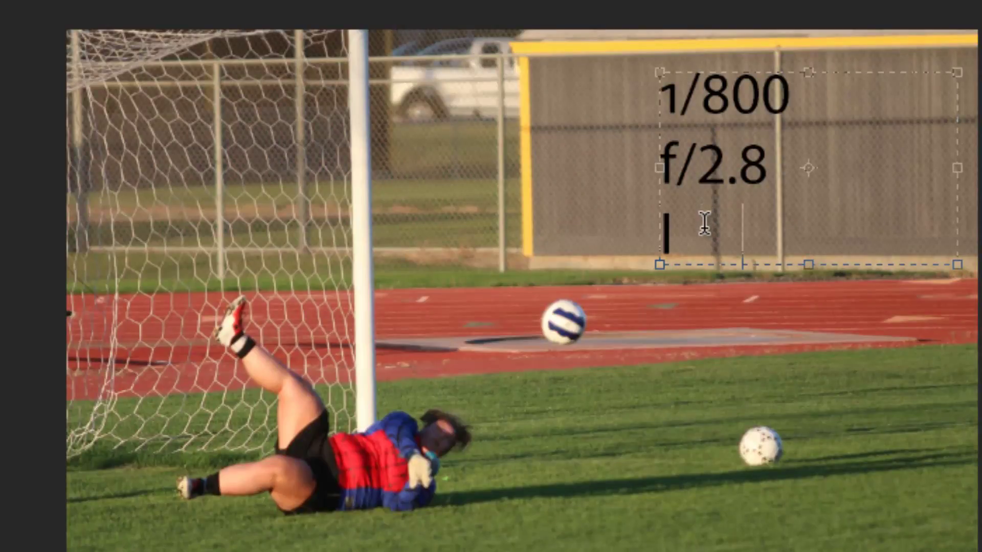
pyautogui.write('ISO 100')
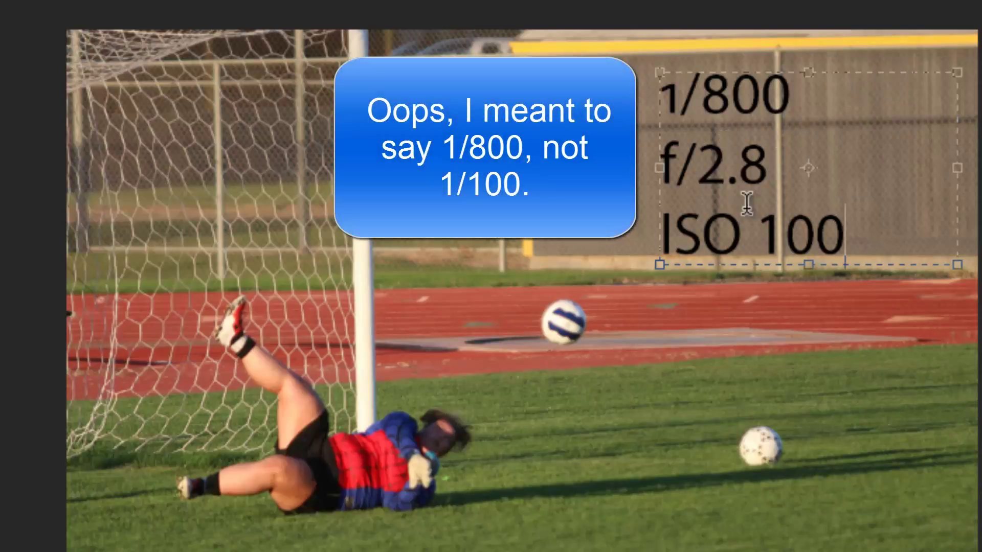
# Change the colour of all three text lines to white and commit the text layer
pyautogui.moveTo(899, 258); pyautogui.dragTo(631, 98)
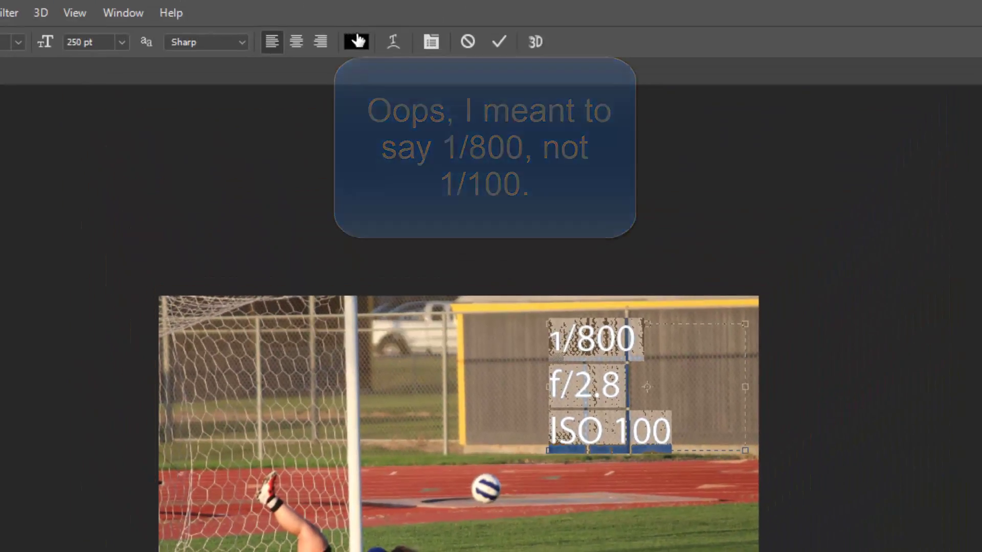
pyautogui.click(356, 42)
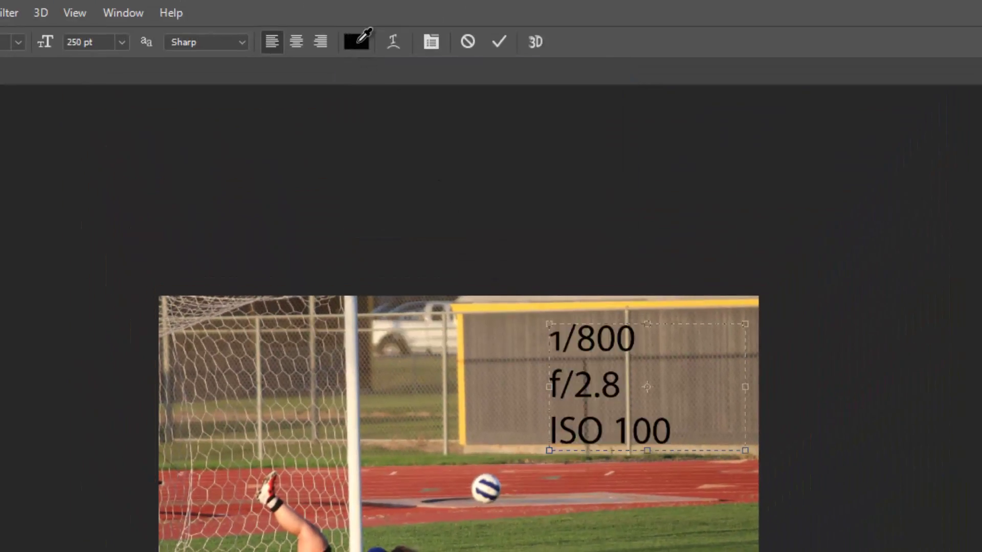
pyautogui.moveTo(424, 312); pyautogui.dragTo(322, 210)
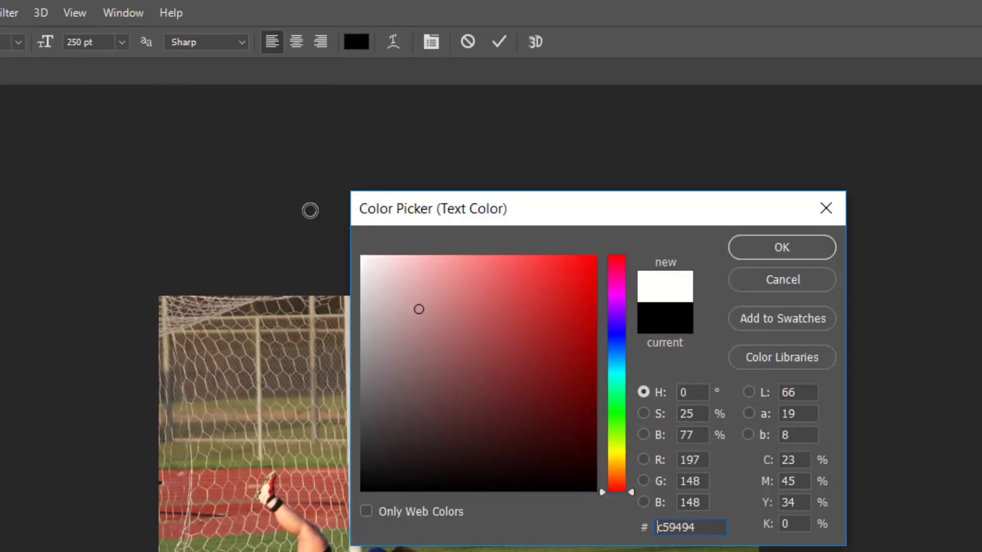
pyautogui.click(801, 245)
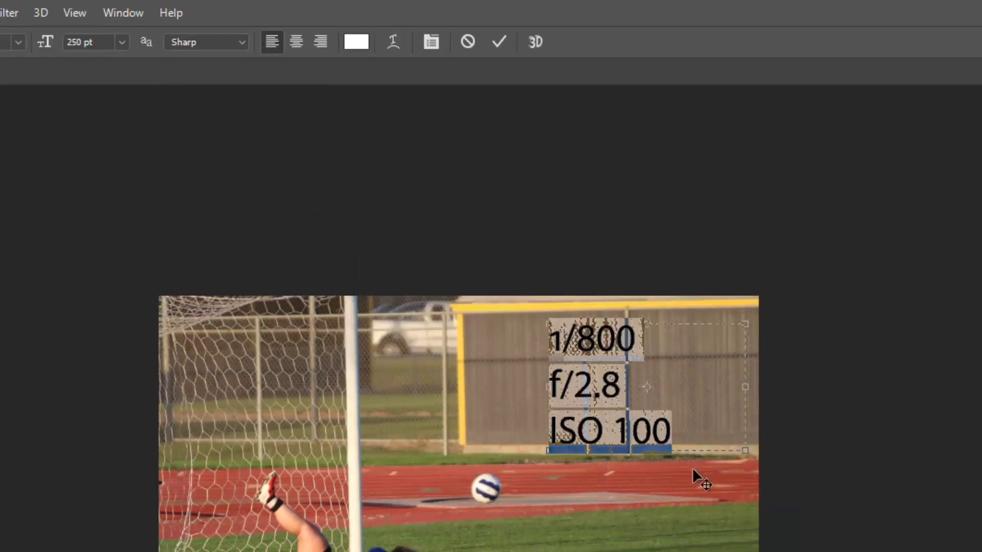
pyautogui.click(686, 430)
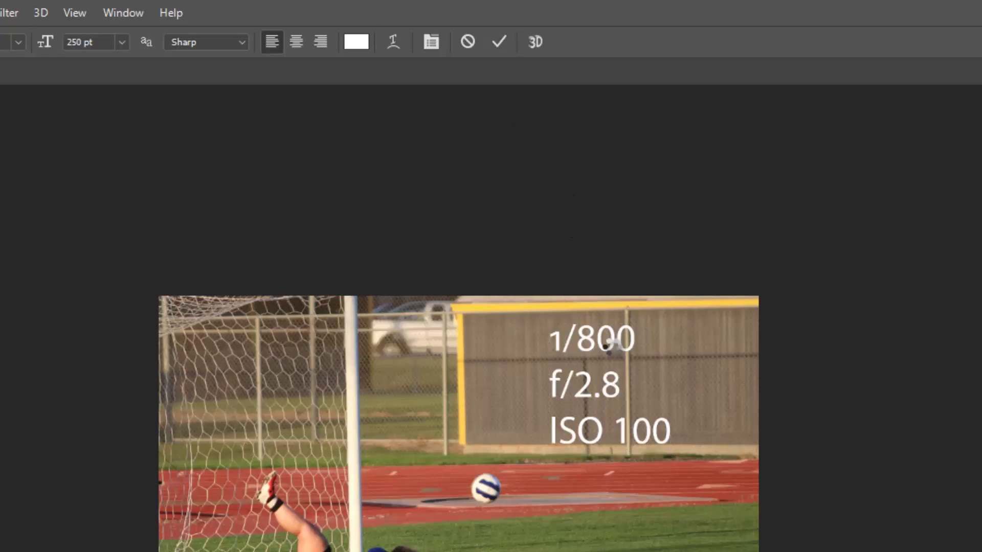
pyautogui.hotkey('ctrl', 'Return')
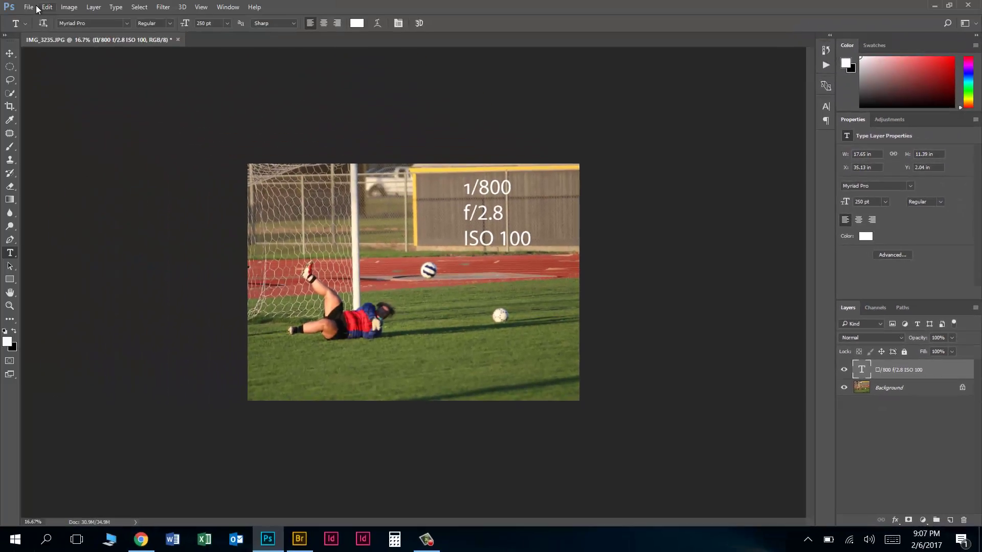
# Save a JPEG copy as IMG_3235edited.jpg in the Name of Assignment folder, with quality 10 (Maximum) and Progressive format
pyautogui.click(28, 7)
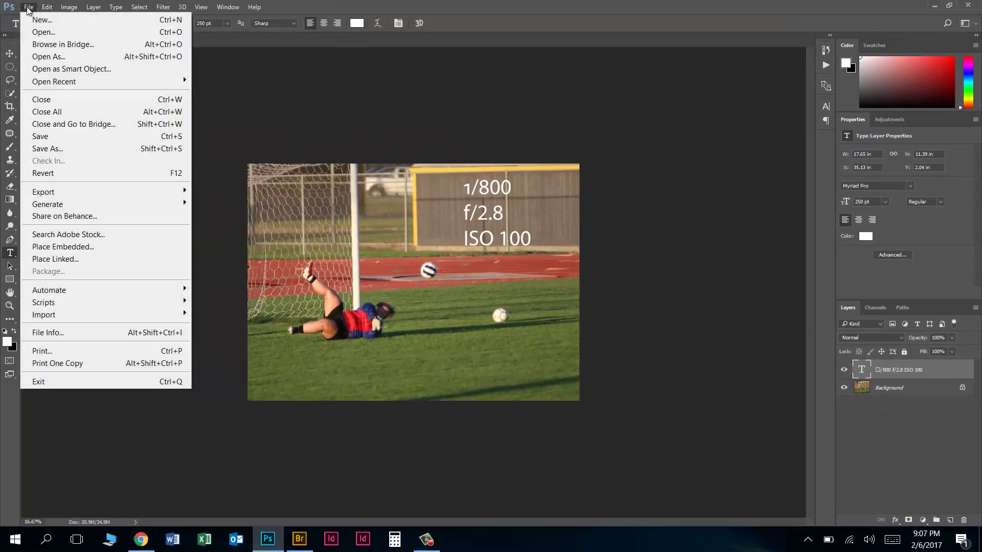
pyautogui.click(55, 149)
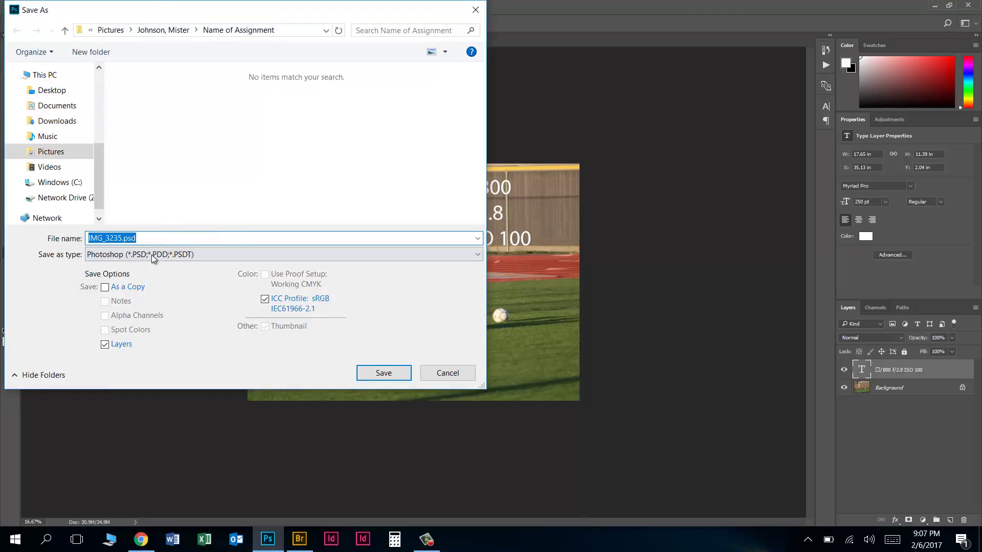
pyautogui.click(109, 258)
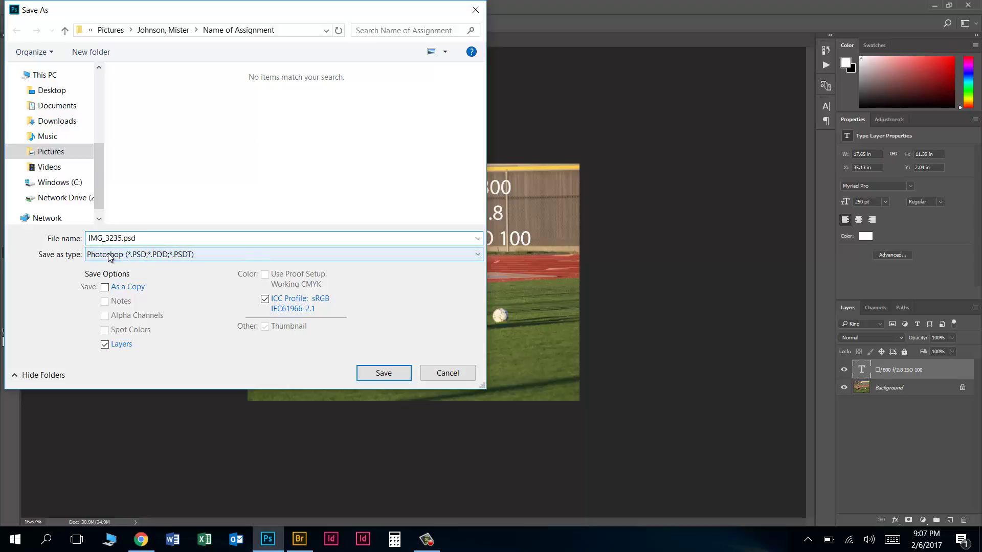
pyautogui.click(124, 360)
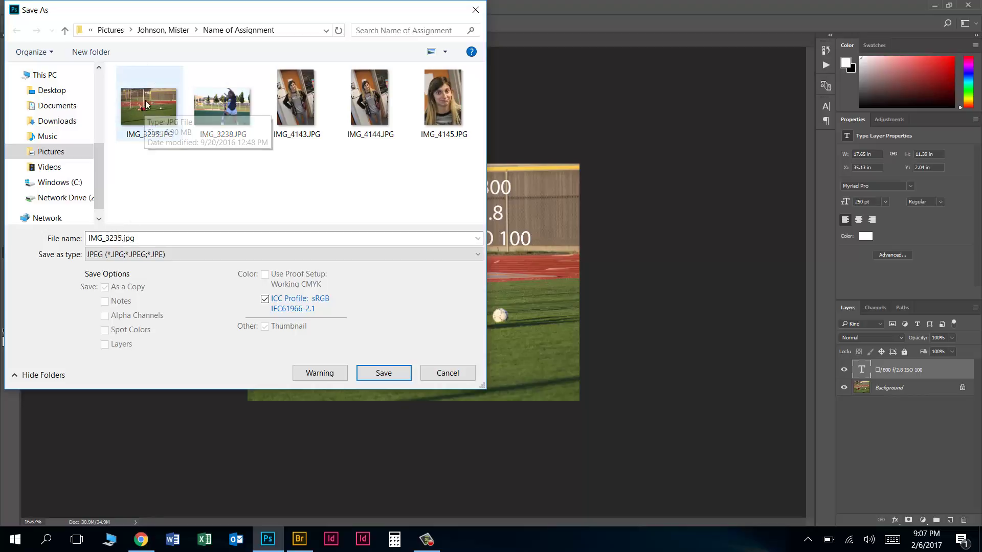
pyautogui.doubleClick(124, 239)
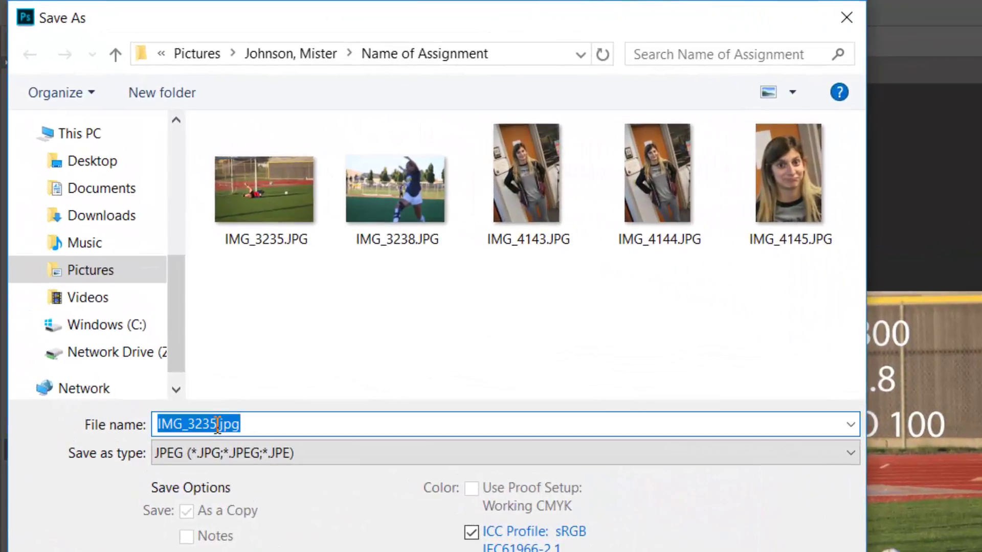
pyautogui.click(216, 425)
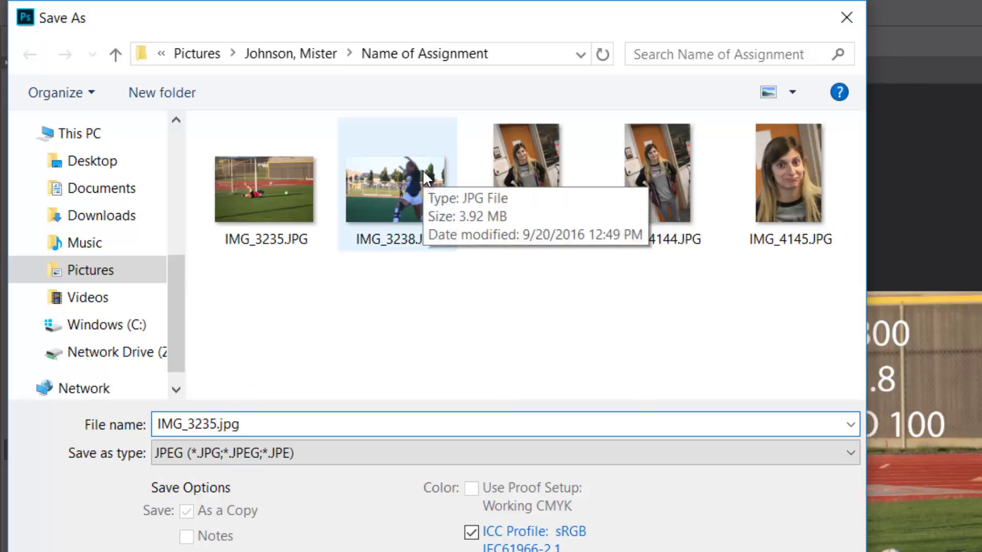
pyautogui.write('edited')
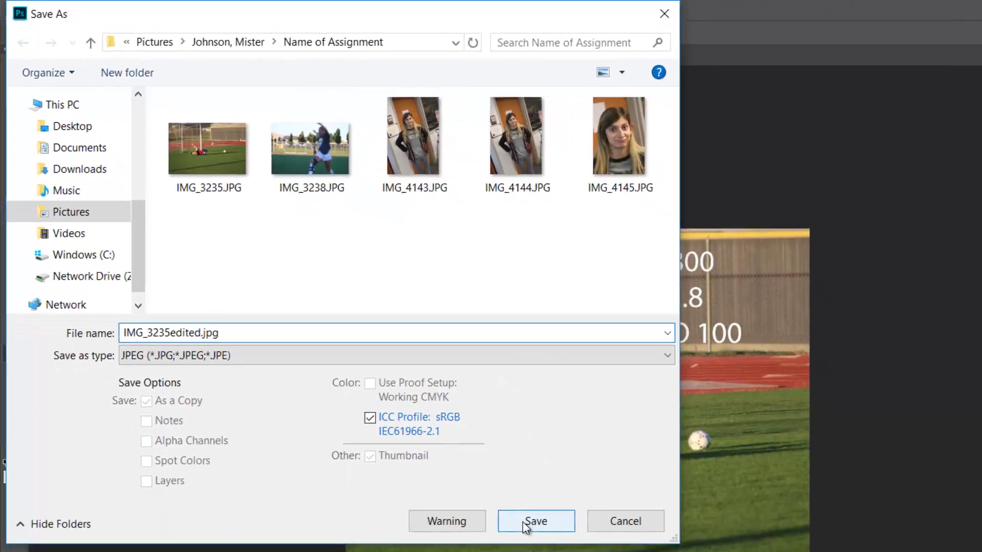
pyautogui.click(532, 522)
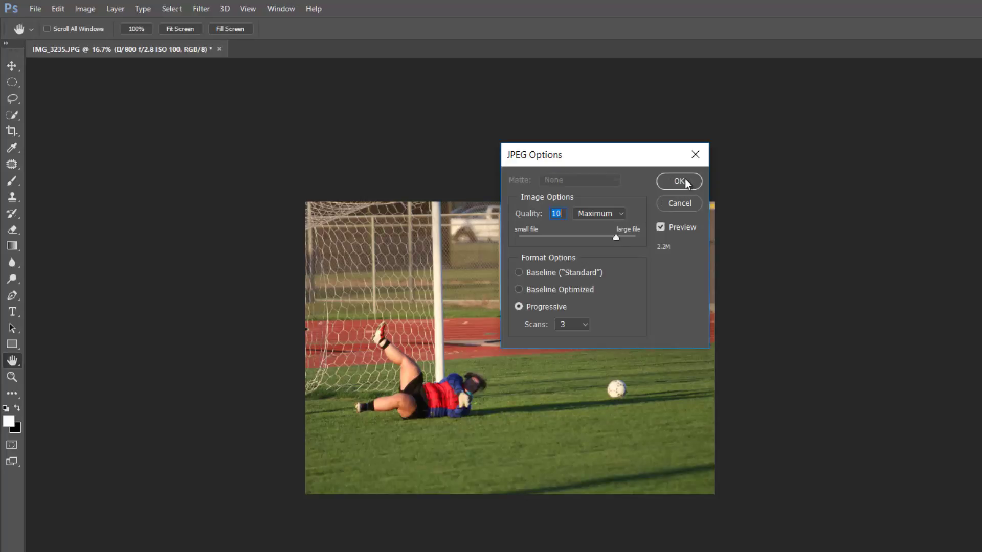
pyautogui.click(679, 181)
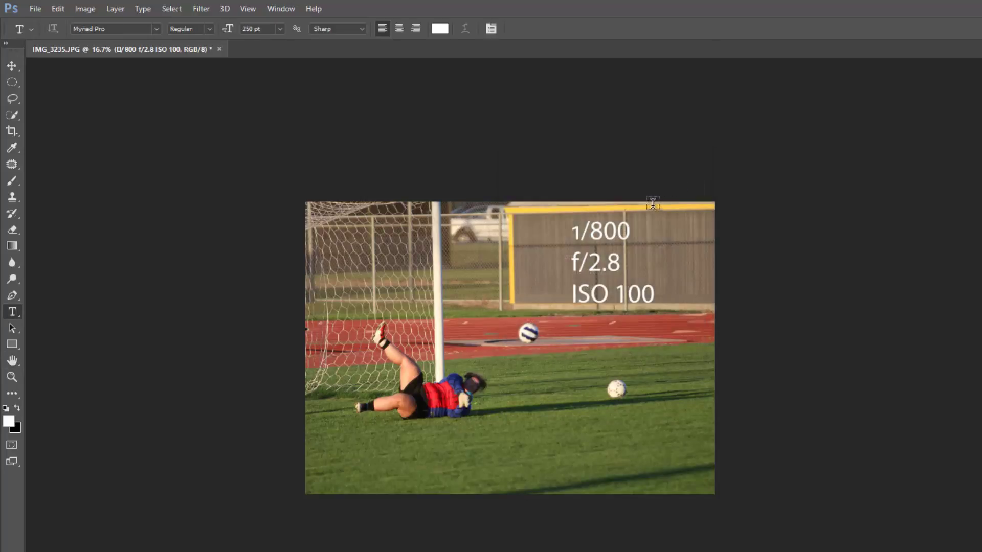
# Close the original IMG_3235.JPG without saving changes, and select IMG_4143.JPG in Bridge
pyautogui.click(220, 49)
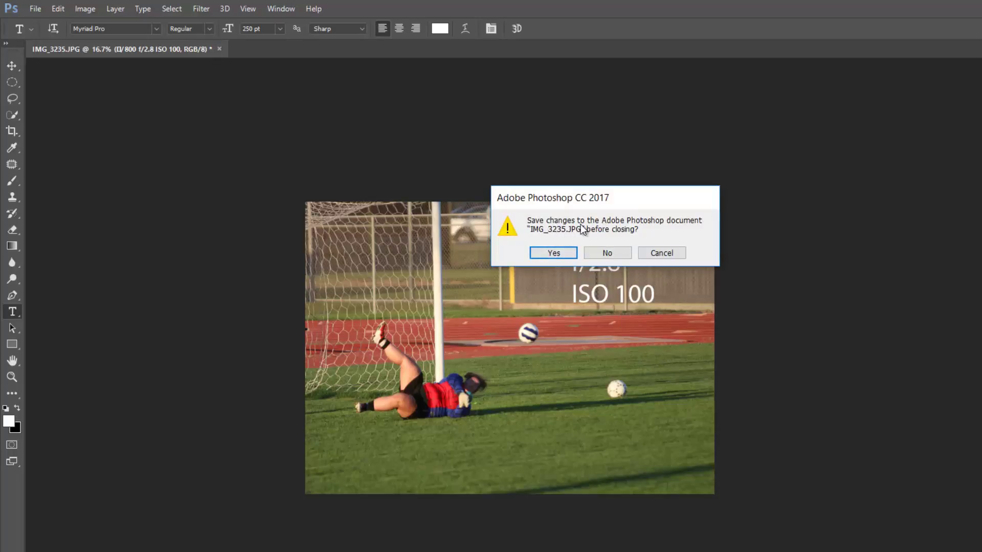
pyautogui.click(607, 253)
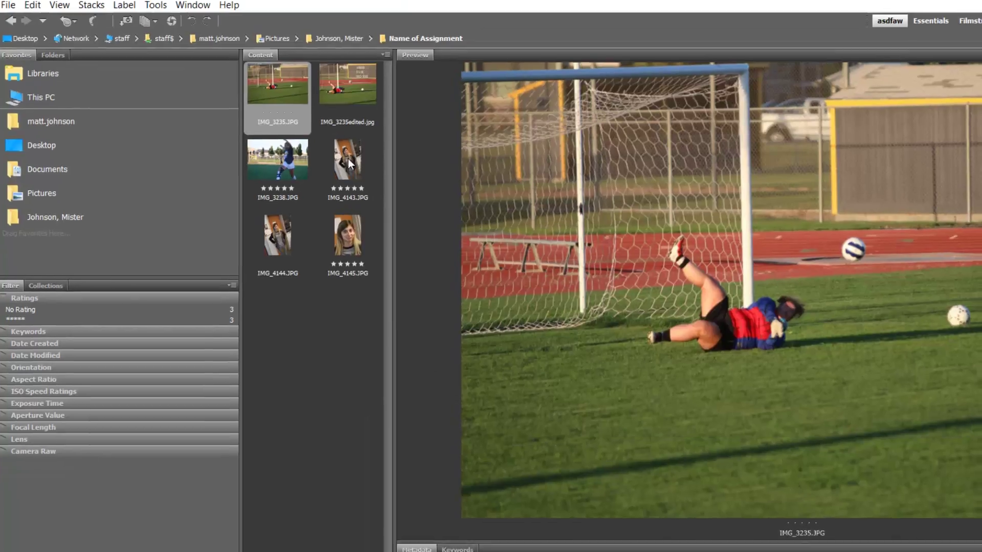
pyautogui.click(347, 158)
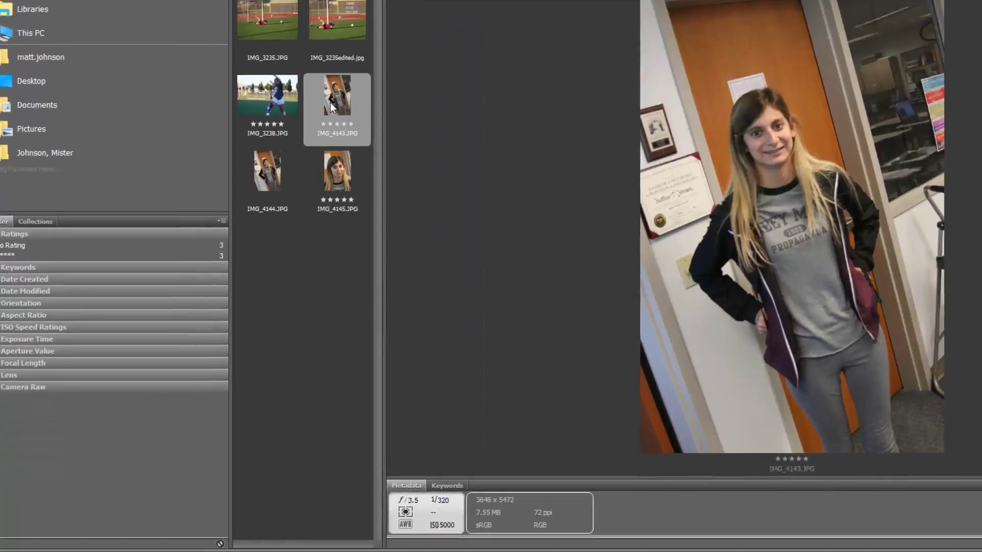